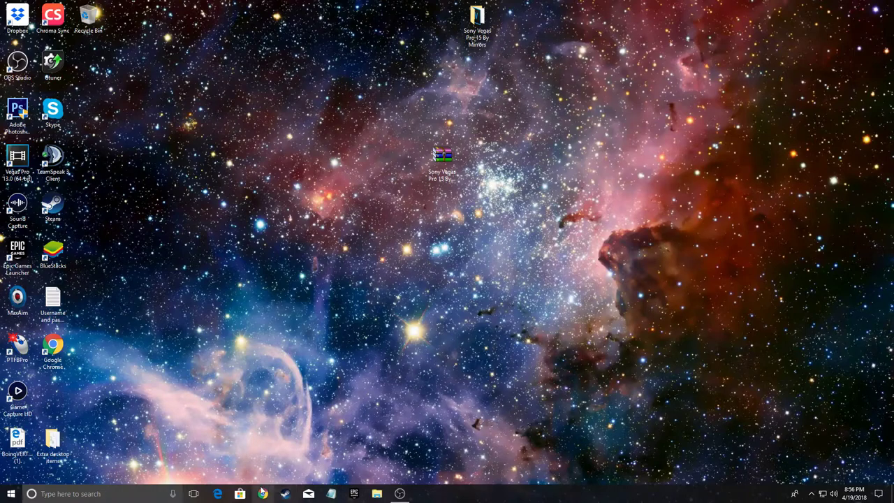
Open Google Chrome and load the kuturl.com/RjUHIBH8 link page.
left_click(262, 493)
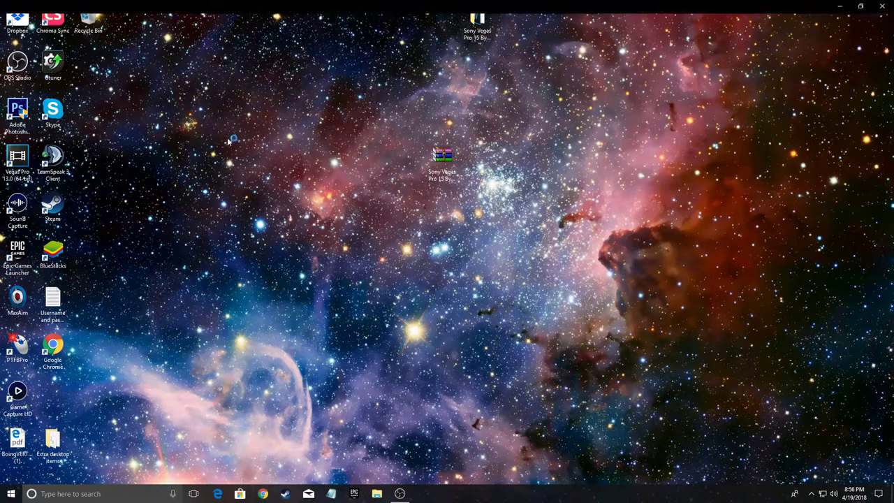
left_click(154, 24)
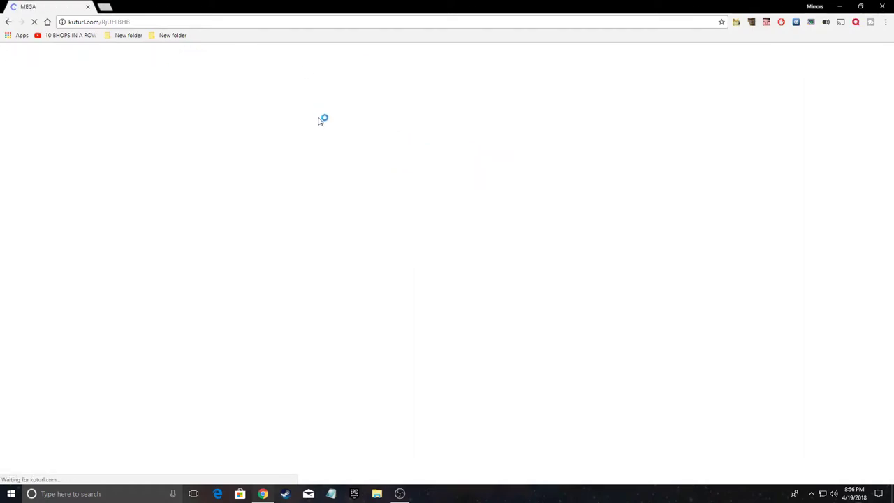
scroll(431, 303, "down", 1)
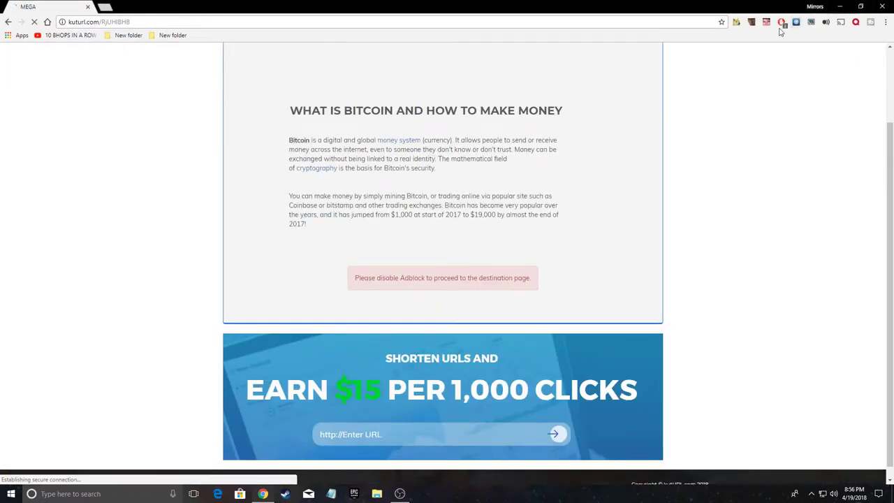
Disable the ad blocker for the kuturl.com page and reload it.
left_click(780, 22)
left_click(720, 102)
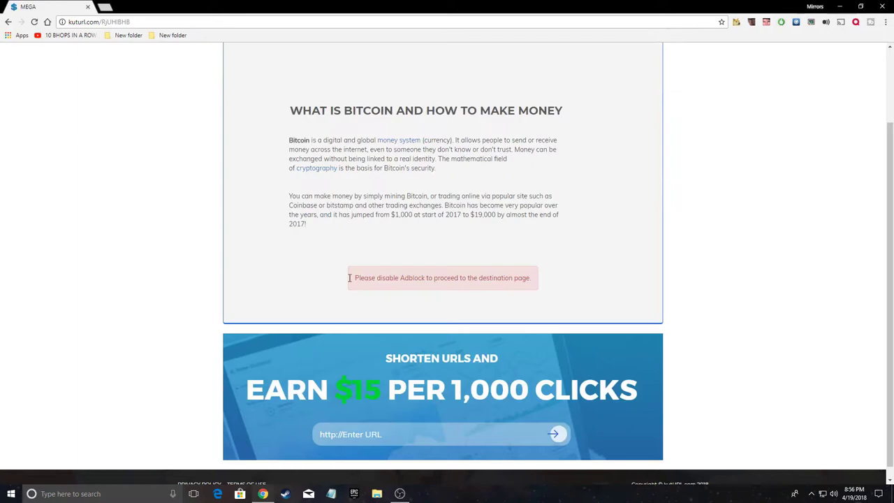
left_click_drag(337, 281, 570, 288)
left_click(331, 241)
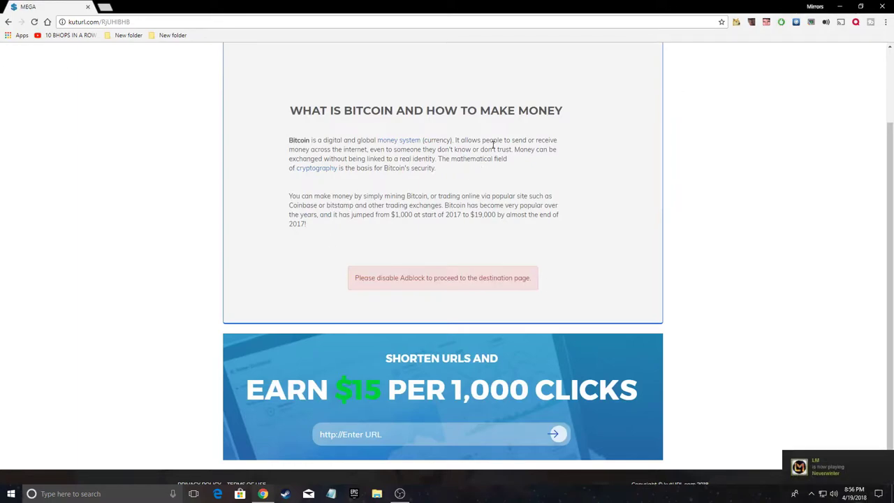
left_click(35, 22)
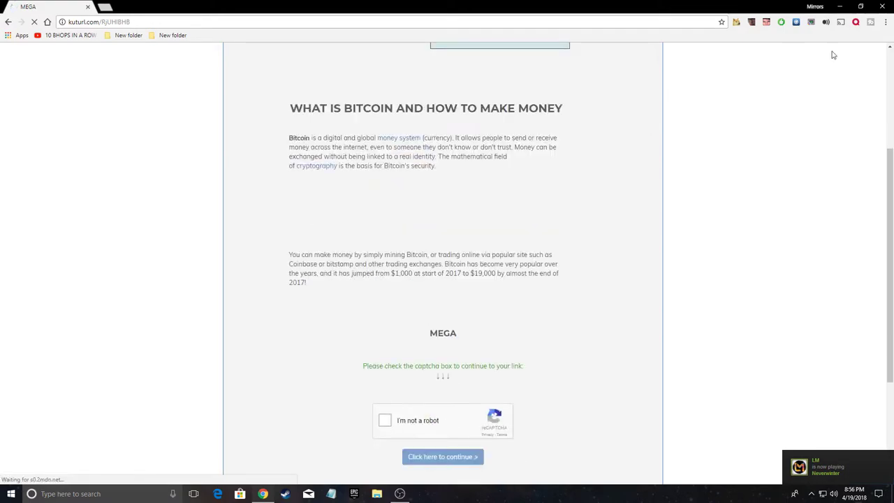
Complete the "I'm not a robot" check on the link page and continue.
scroll(438, 275, "down", 3)
left_click(385, 243)
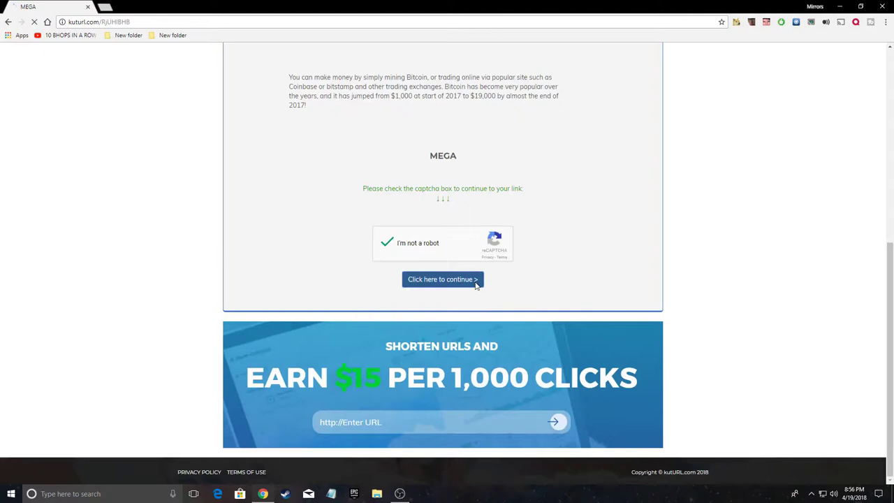
left_click(471, 280)
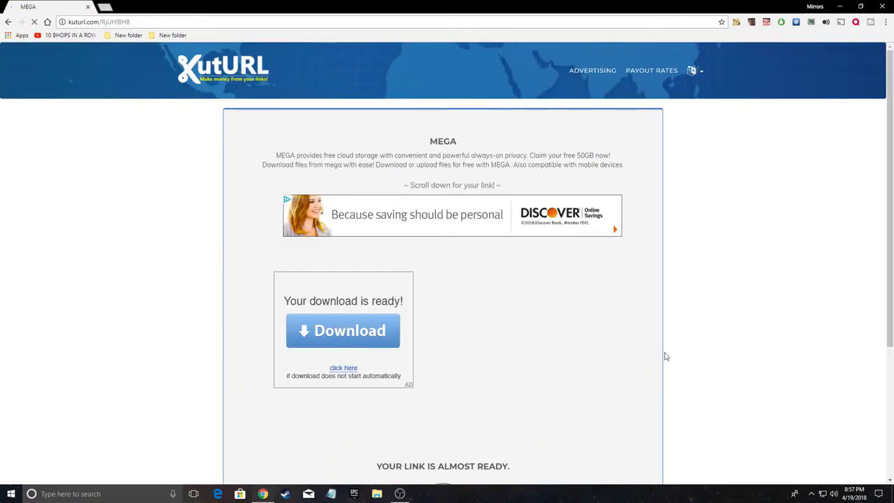
Wait out the link countdown and proceed to the MEGA download page, ignoring the advertised download.
scroll(593, 271, "down", 5)
scroll(579, 286, "up", 5)
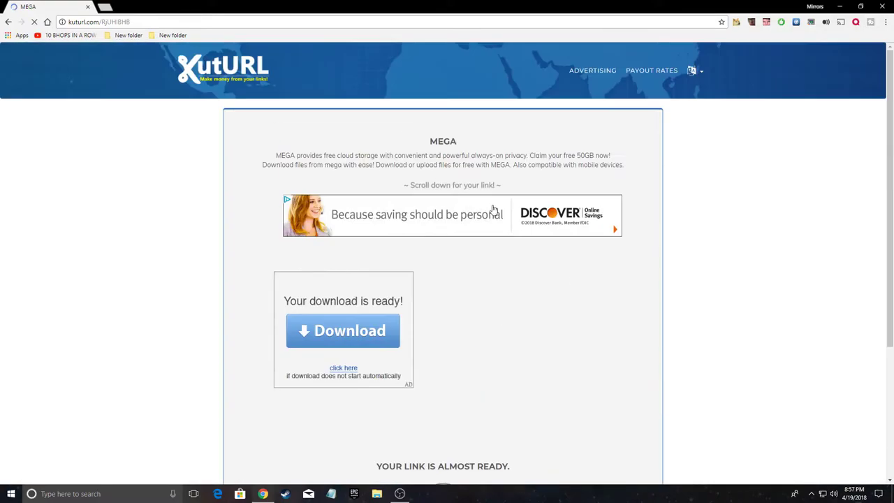
scroll(579, 286, "down", 5)
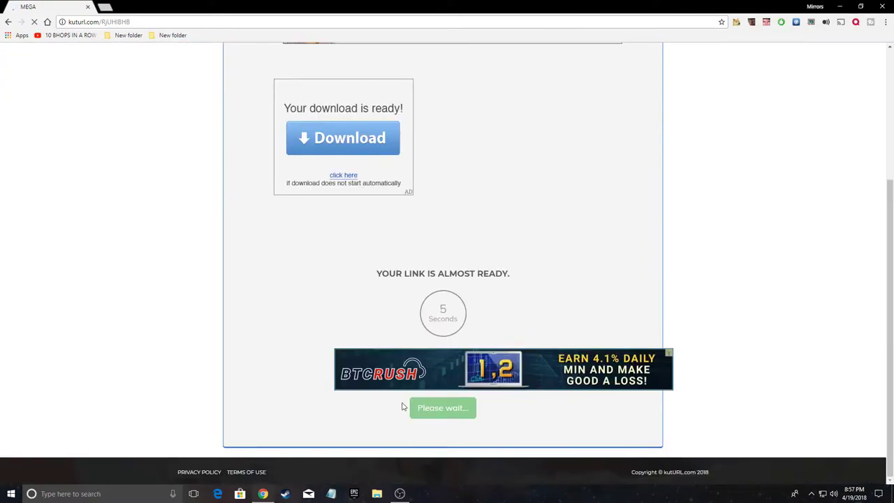
scroll(451, 414, "up", 1)
scroll(451, 414, "down", 1)
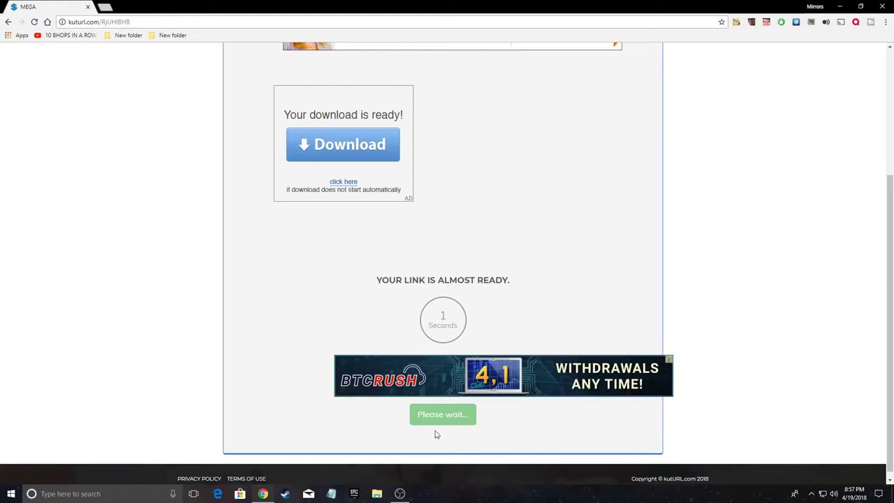
left_click(416, 417)
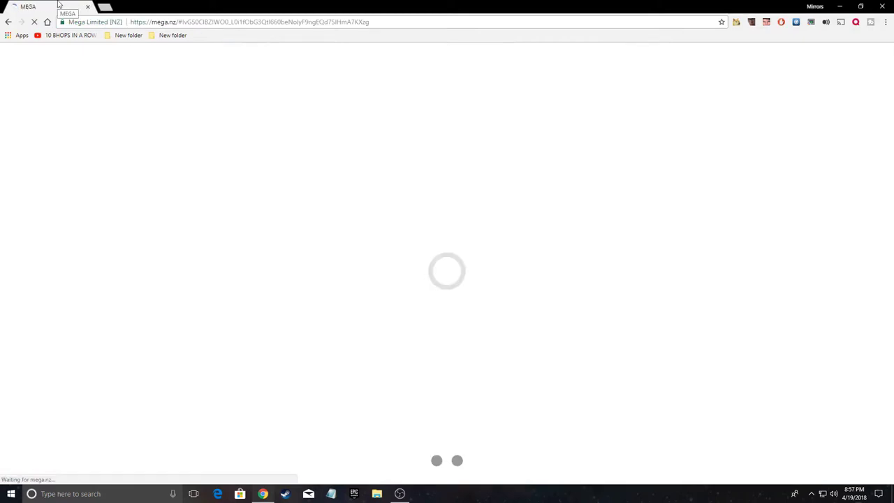
left_click(102, 6)
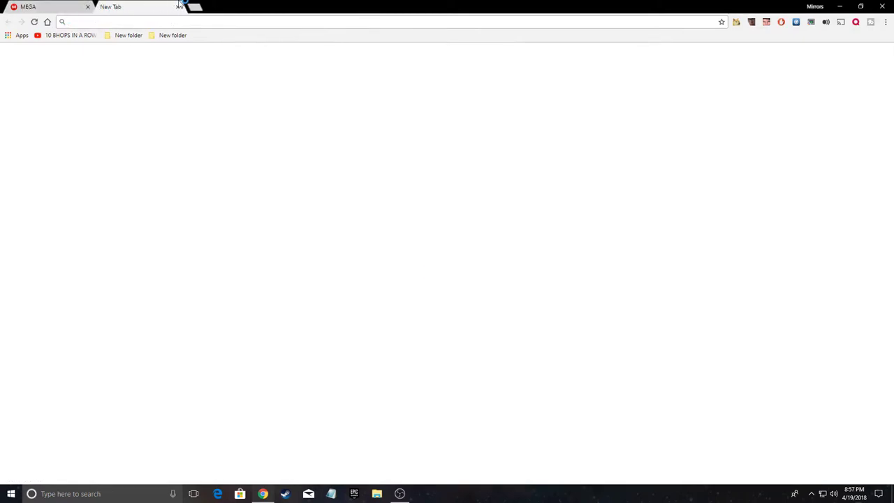
left_click(68, 9)
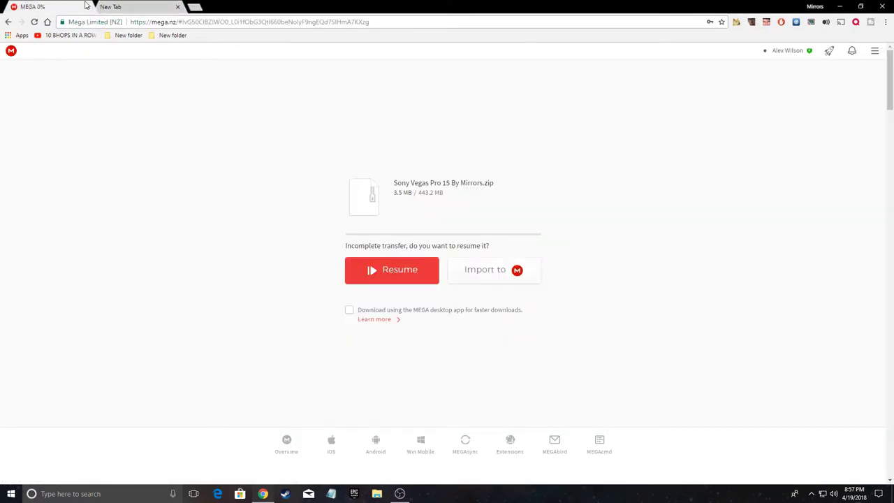
left_click(148, 10)
left_click(177, 7)
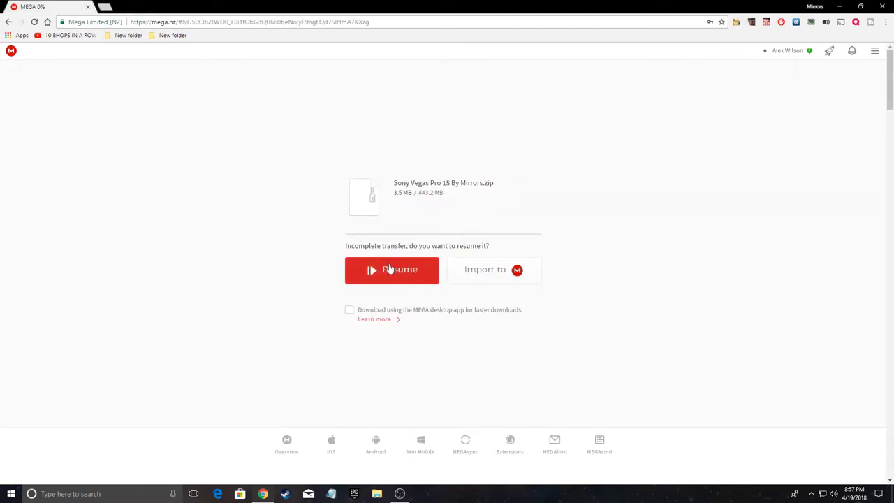
Resume the download of Sony Vegas Pro 15 By Mirrors.zip and open the finished archive in WinRAR, dismissing the trial notice.
left_click_drag(389, 269, 422, 272)
left_click(422, 272)
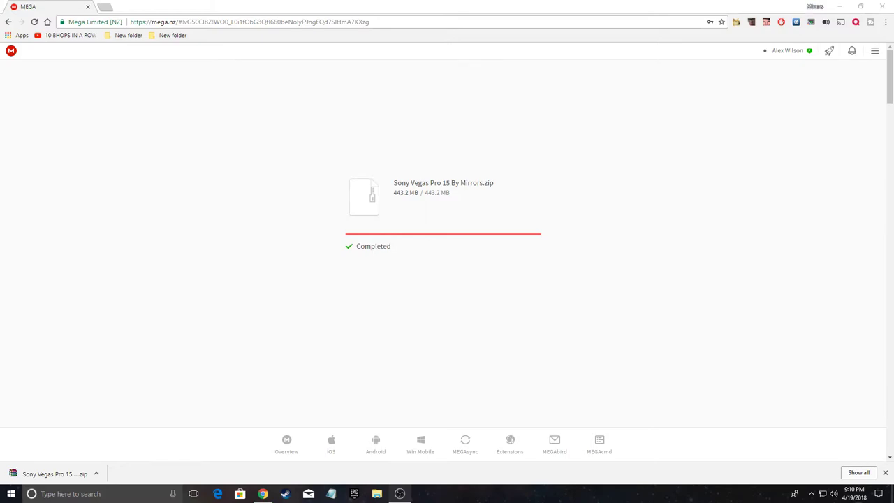
left_click(77, 474)
left_click(840, 6)
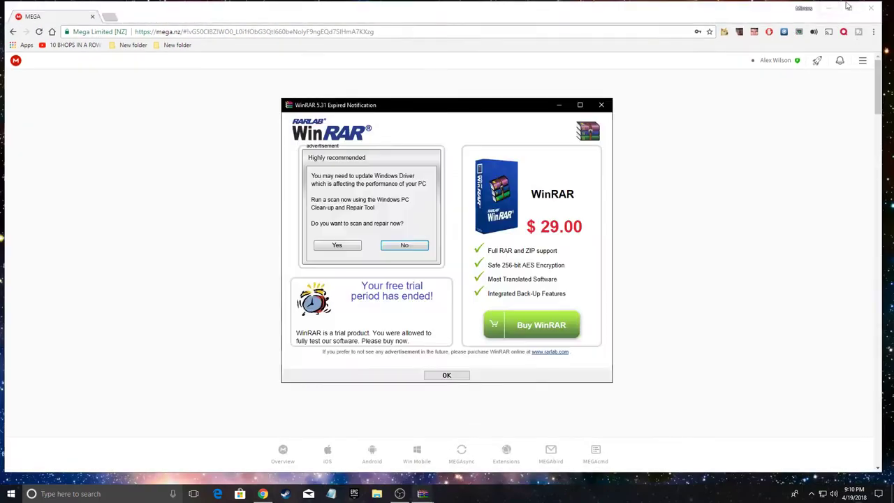
left_click(446, 375)
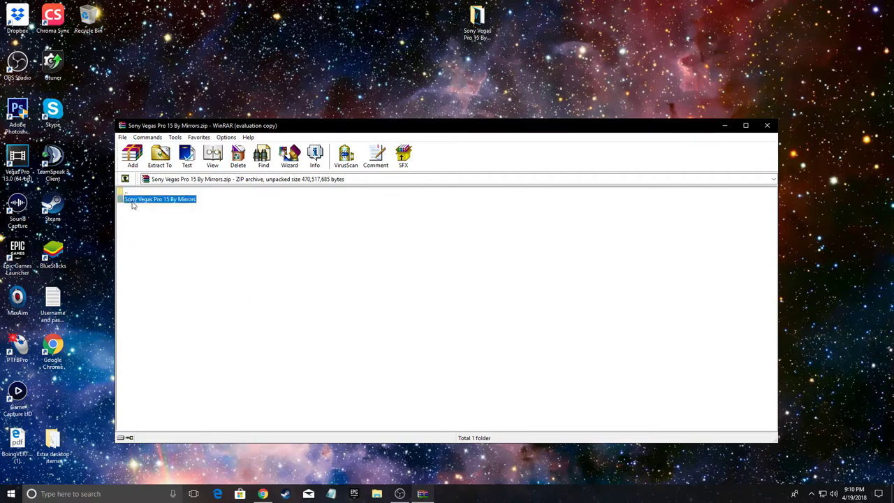
Extract the Sony Vegas Pro 15 By Mirrors folder to the desktop, skipping files with the same names, and close WinRAR.
left_click(133, 202)
left_click_drag(133, 203, 283, 83)
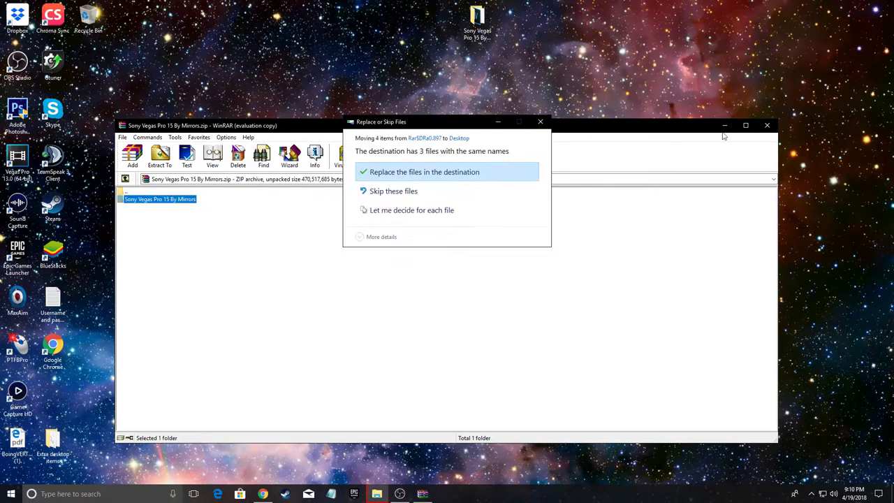
left_click(471, 192)
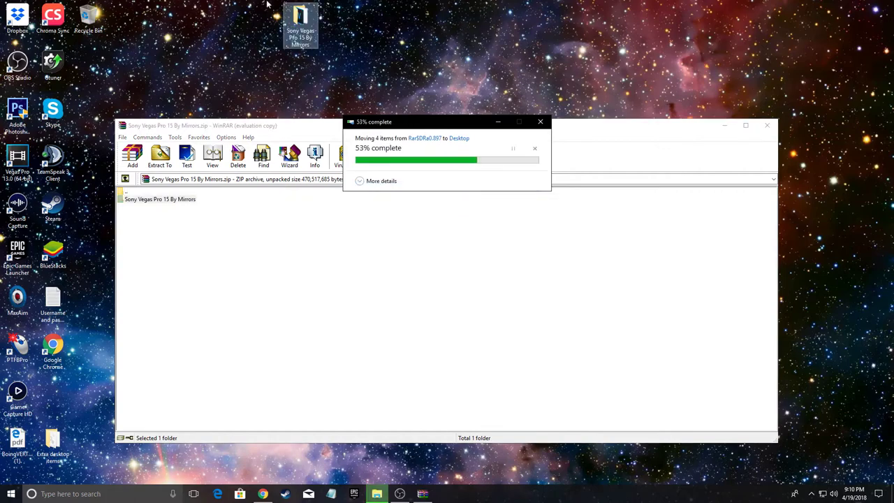
left_click(767, 126)
Launch Install (Step 1) from the extracted folder, keep English as the language and accept the license agreement.
double_click(306, 43)
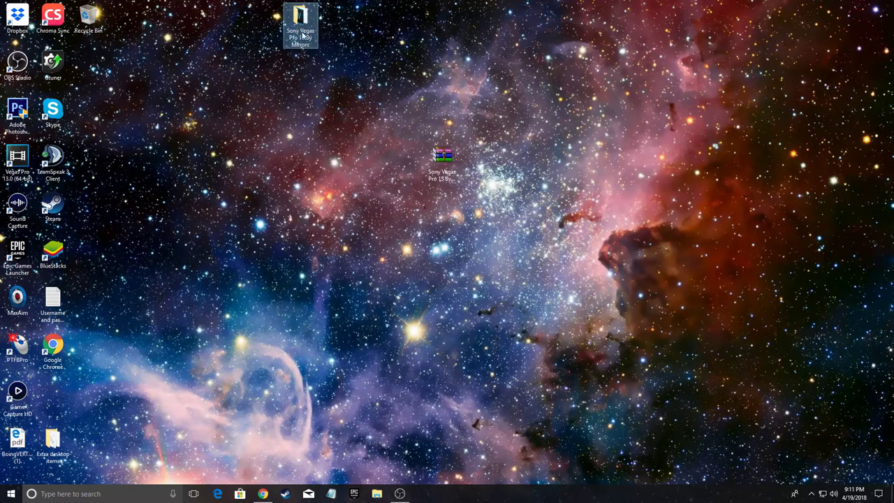
left_click(226, 110)
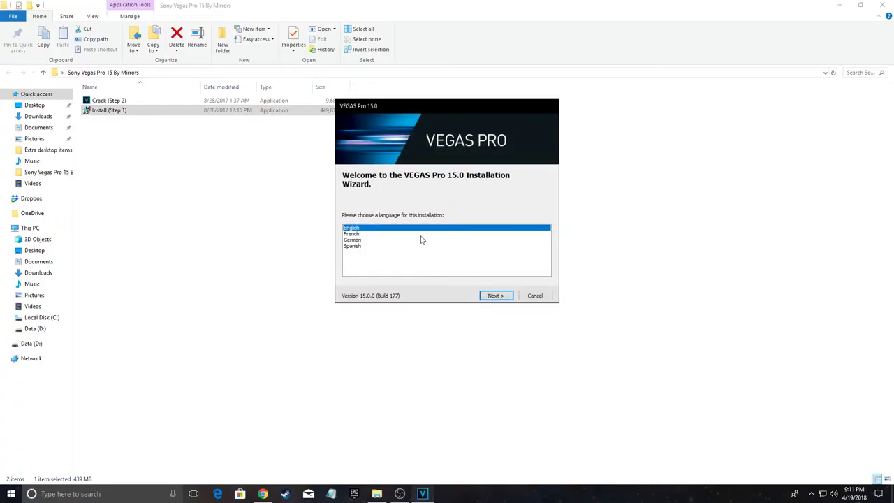
left_click(497, 296)
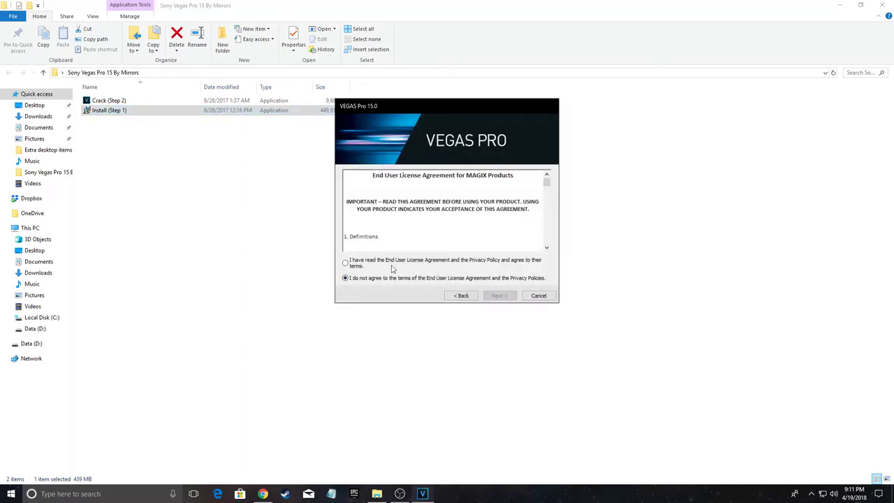
left_click(352, 263)
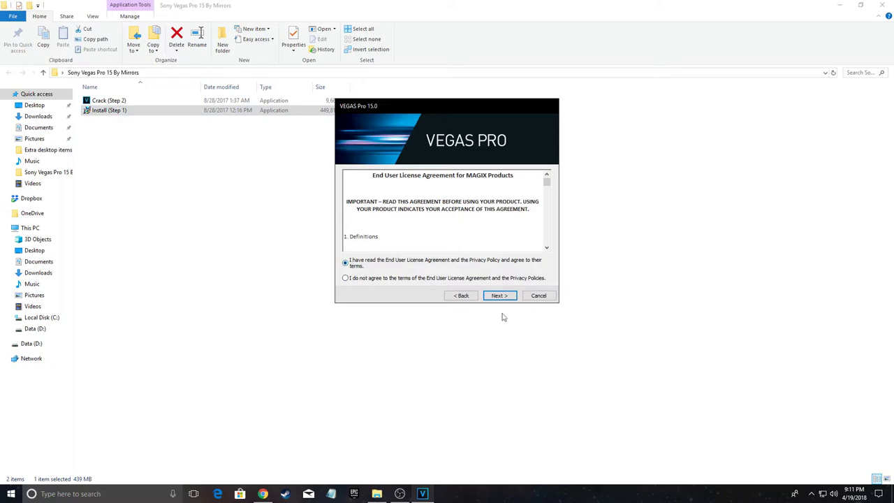
left_click(498, 296)
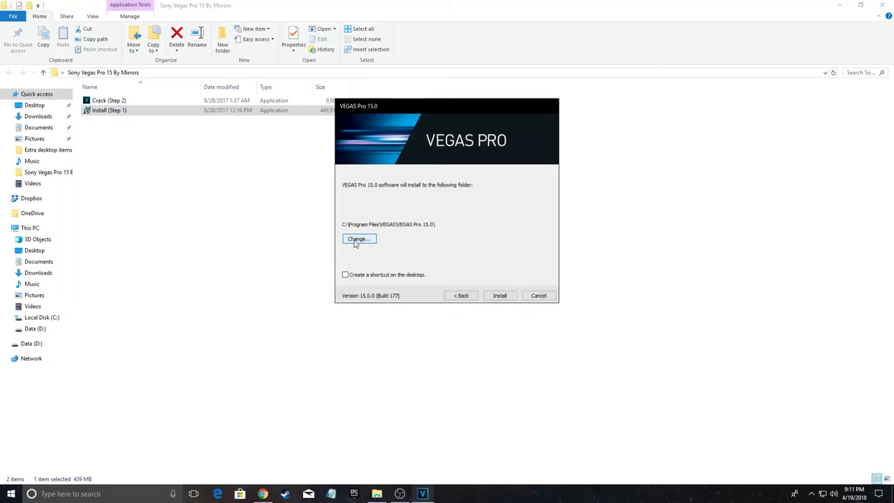
Install VEGAS Pro 15.0 in the default folder with a desktop shortcut and finish the wizard.
left_click(357, 240)
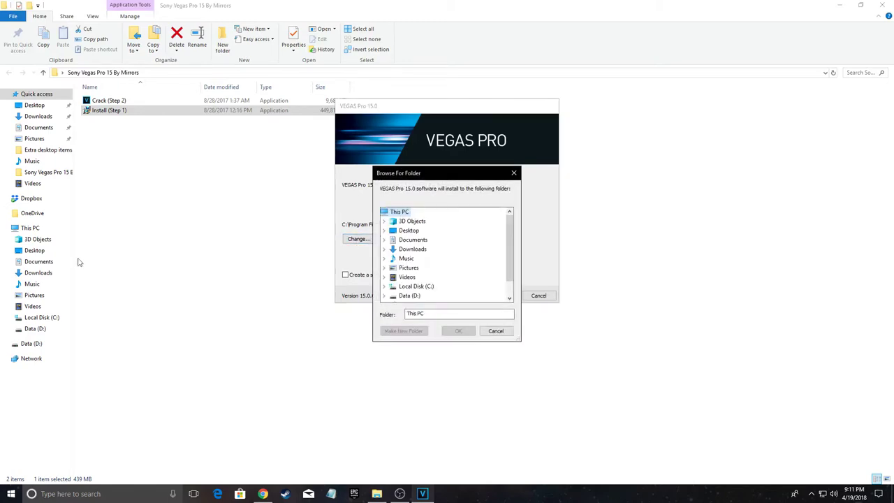
left_click(513, 174)
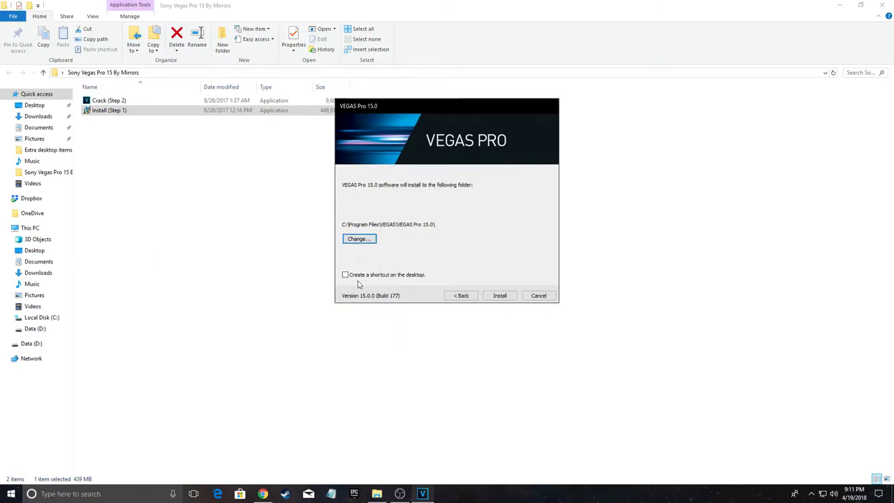
left_click(361, 277)
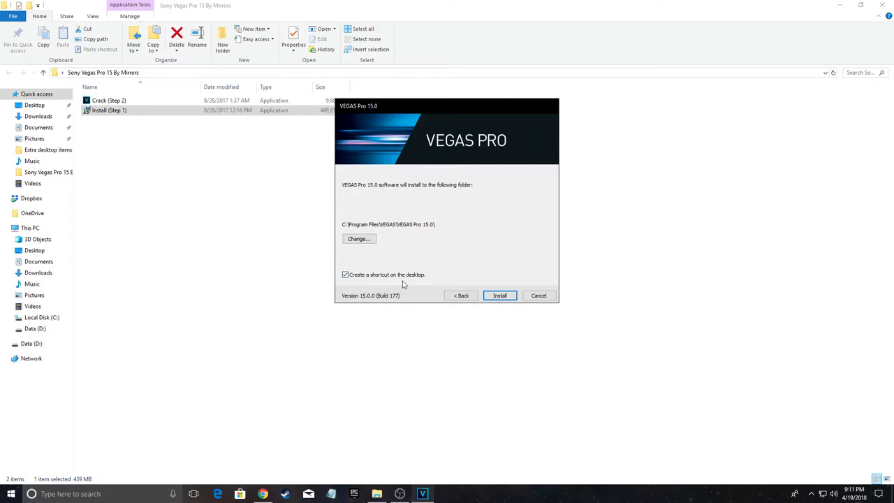
left_click(483, 294)
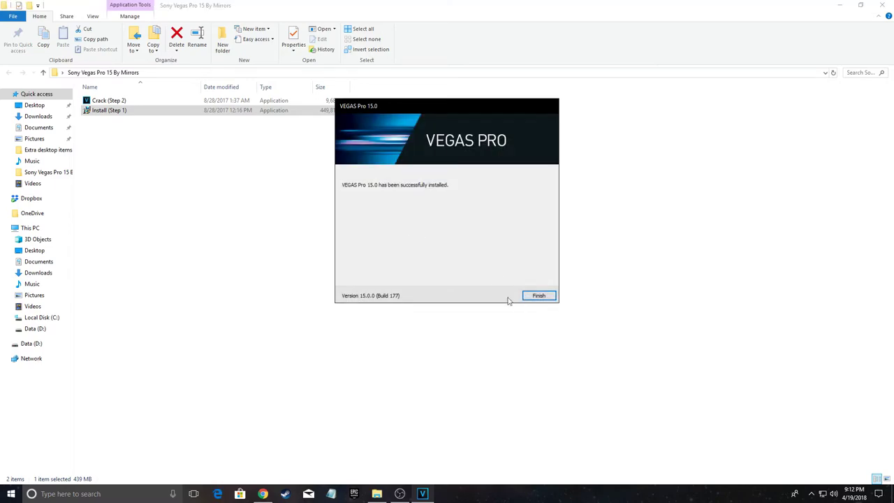
left_click(546, 297)
left_click_drag(423, 8, 489, 160)
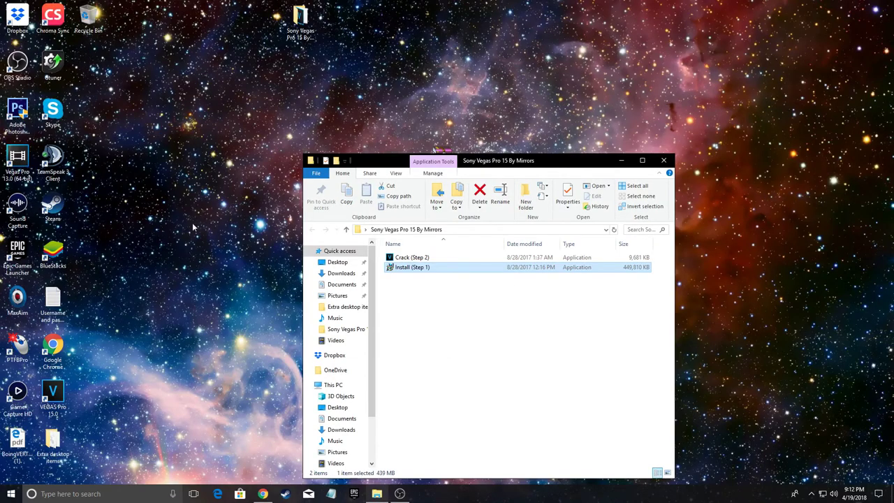
double_click(61, 407)
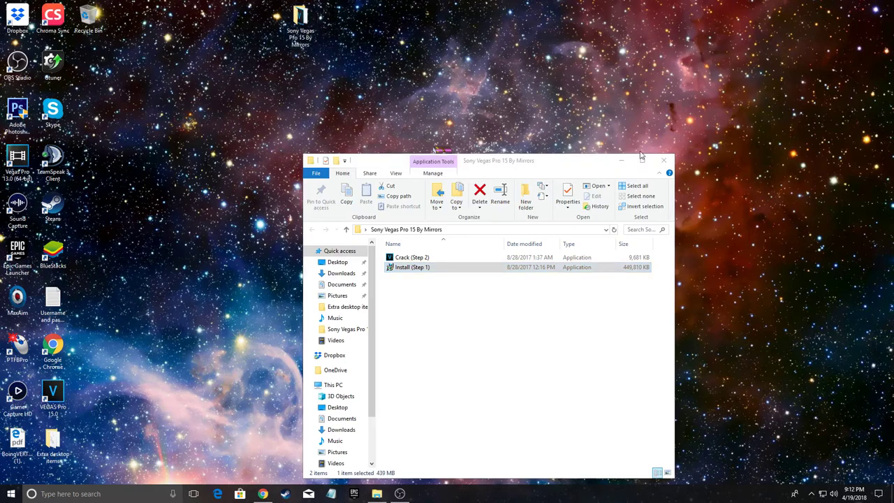
left_click(640, 160)
Run Crack (Step 2), allow it to make changes, and install the VEGAS Pro 15.0.177 patch in the default VEGAS Pro 15.0 folder.
double_click(276, 100)
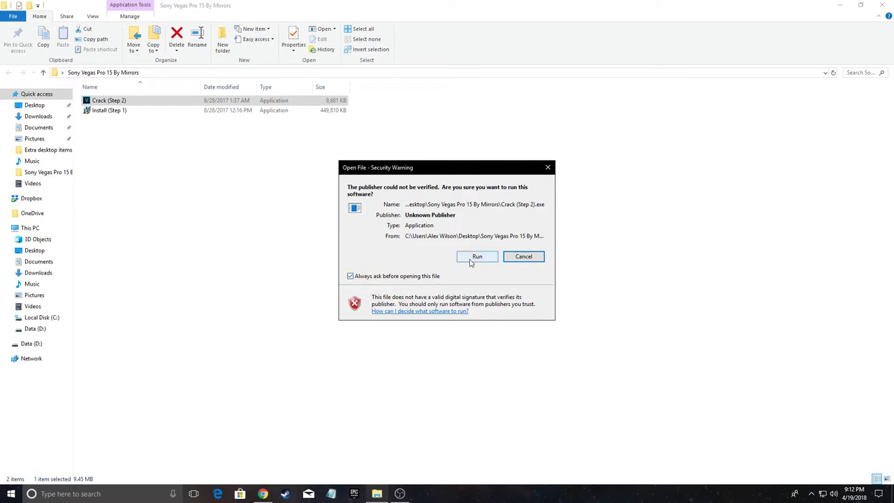
left_click(473, 258)
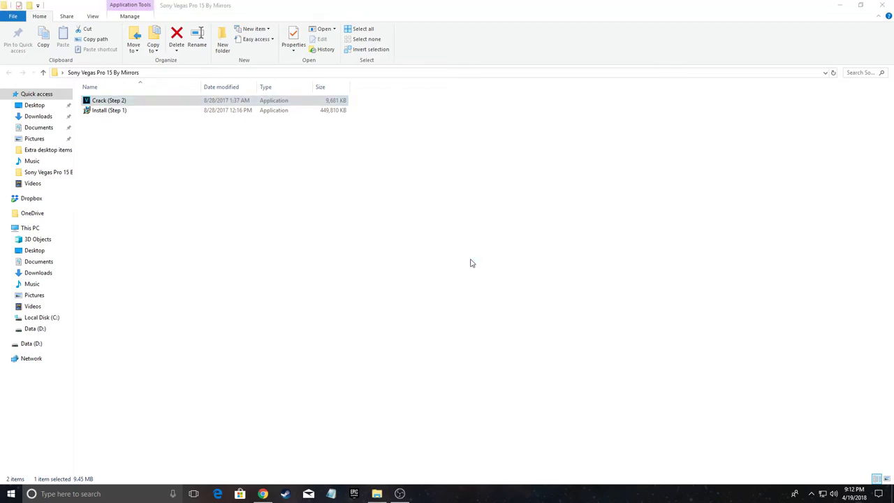
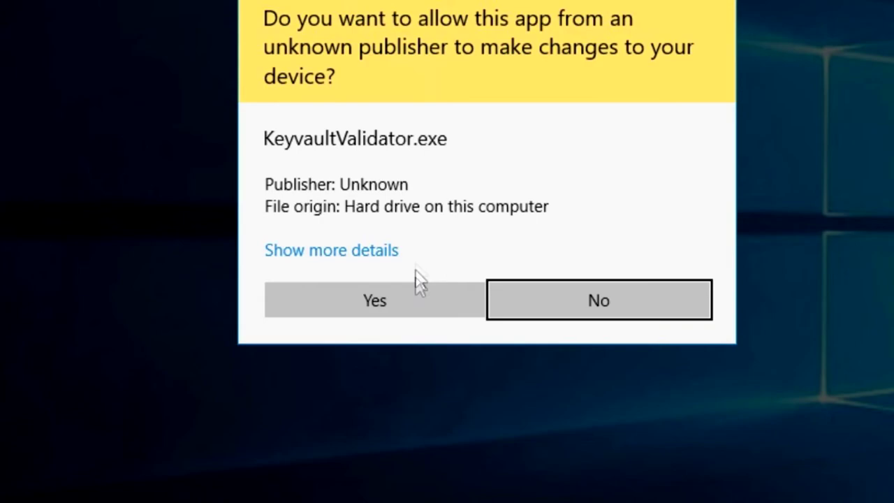
left_click(419, 290)
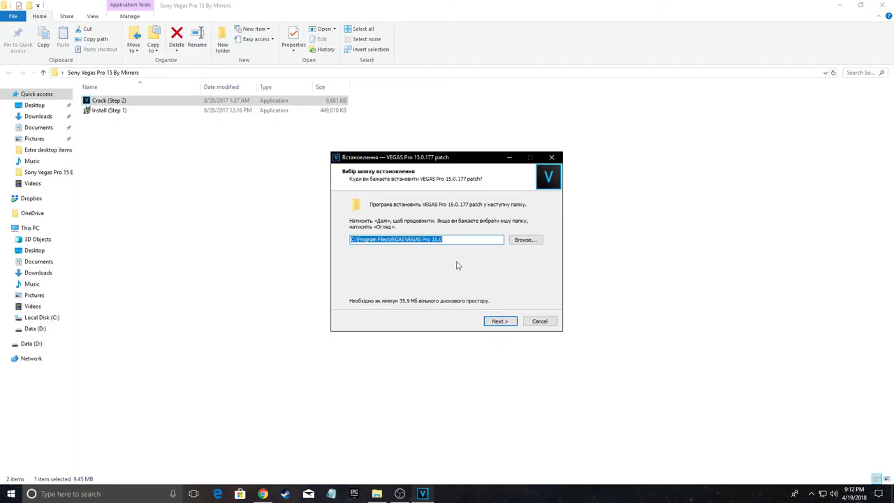
left_click(500, 321)
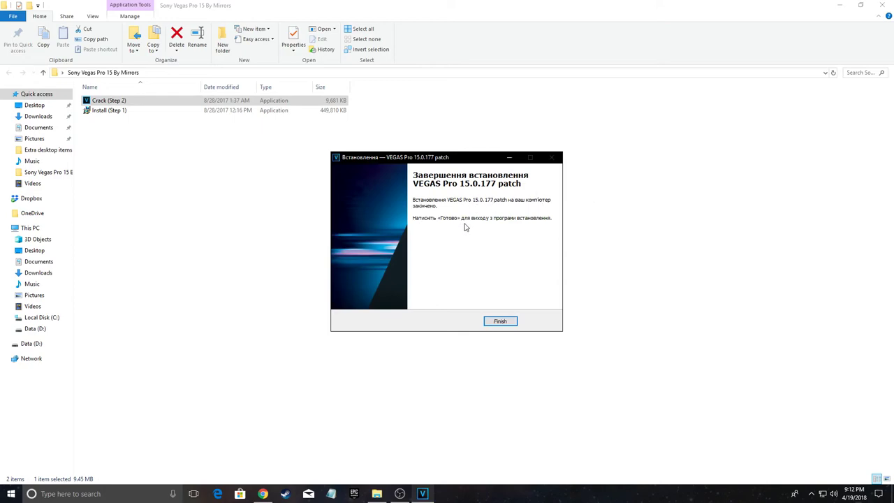
left_click(500, 322)
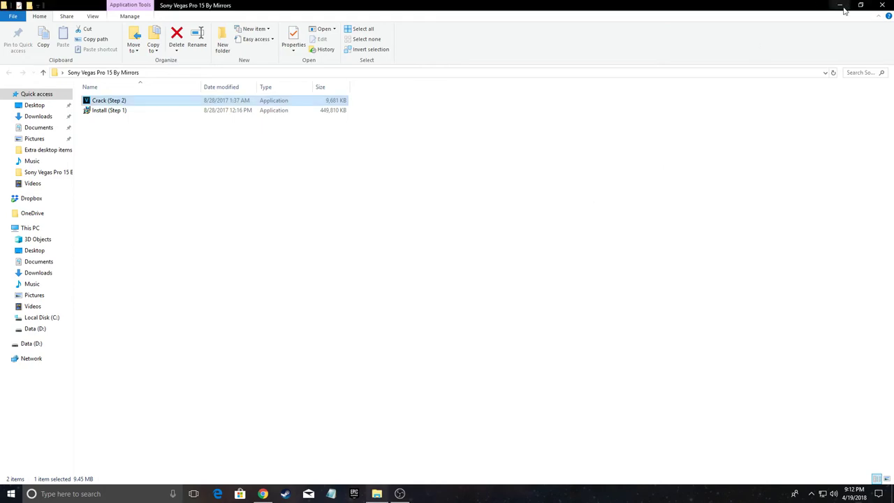
Minimize the folder window, launch VEGAS Pro 15.0 from its desktop shortcut and maximize it.
left_click(840, 6)
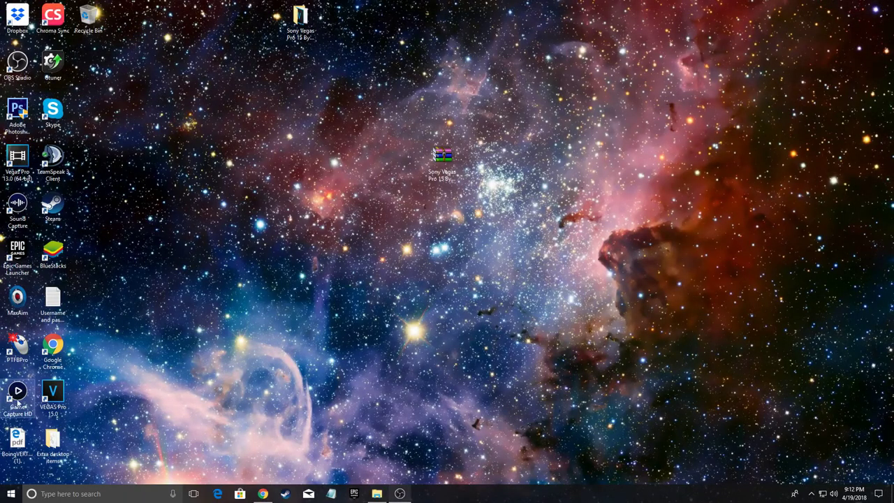
double_click(46, 405)
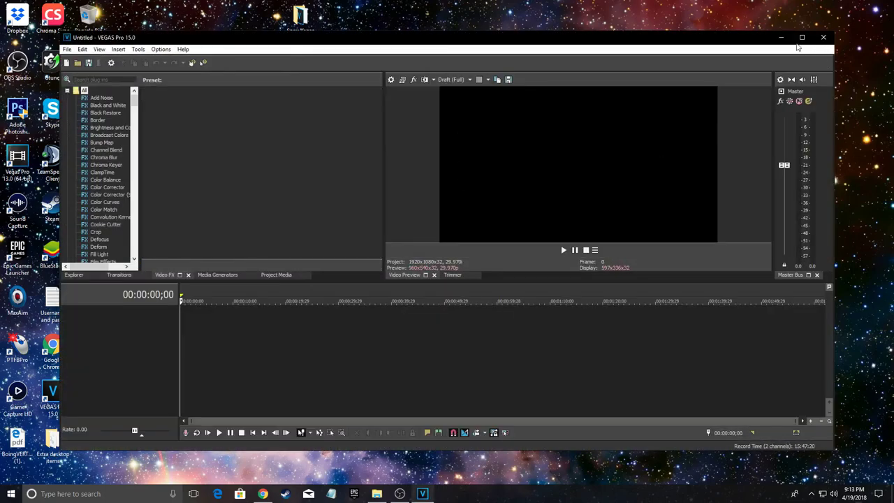
left_click(800, 37)
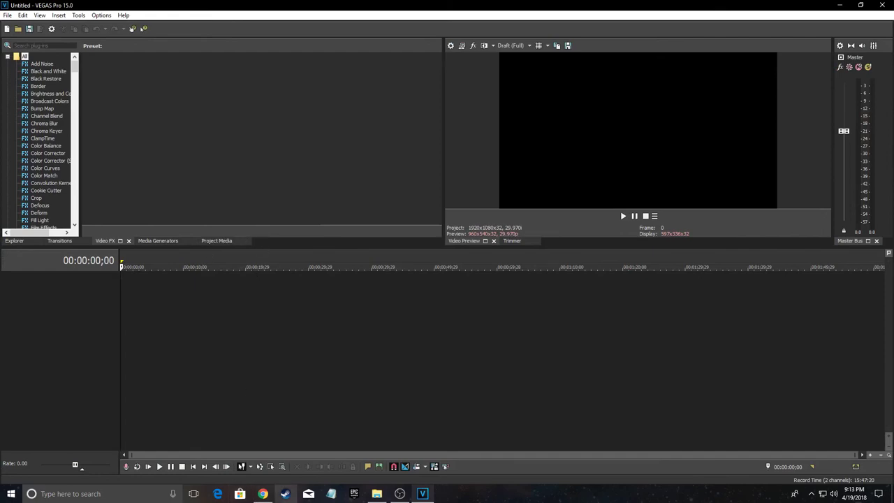